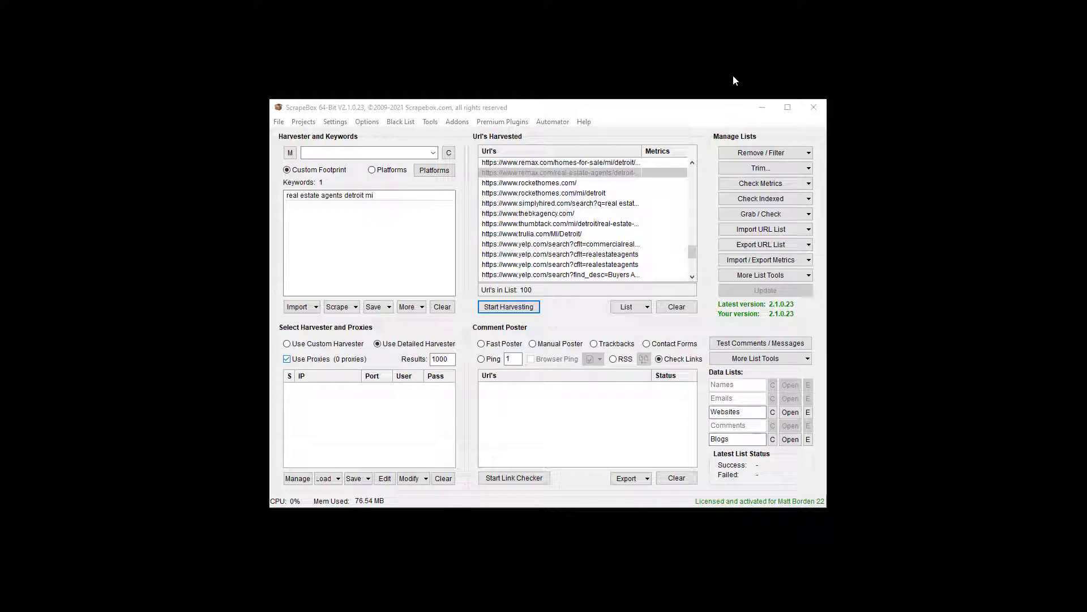
- Select the 'real estate agents detroit mi' keyword, open Grab emails by Crawling Sites, and move it lower
{"action": "left_click_drag", "start_coordinate": [374, 196], "coordinate": [261, 195]}
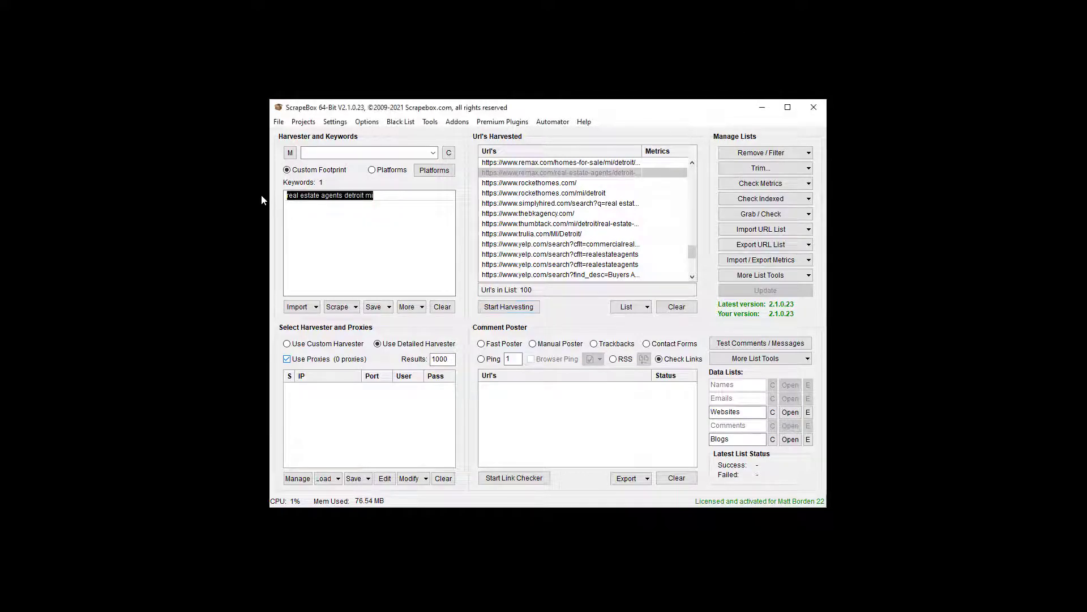
{"action": "left_click", "coordinate": [744, 218]}
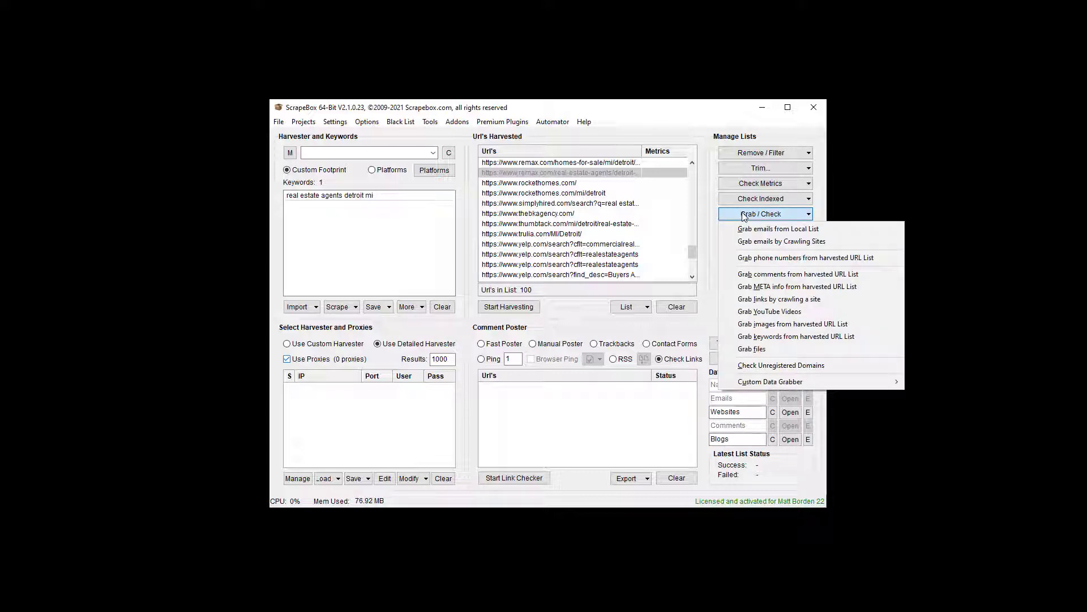
{"action": "left_click", "coordinate": [761, 243]}
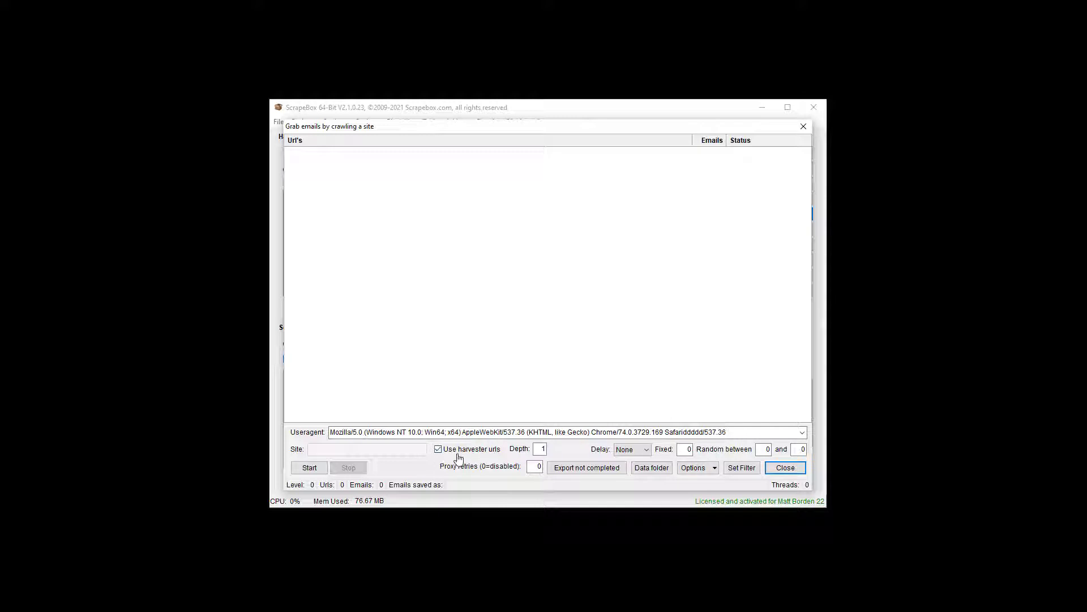
{"action": "left_click_drag", "start_coordinate": [486, 134], "coordinate": [481, 356]}
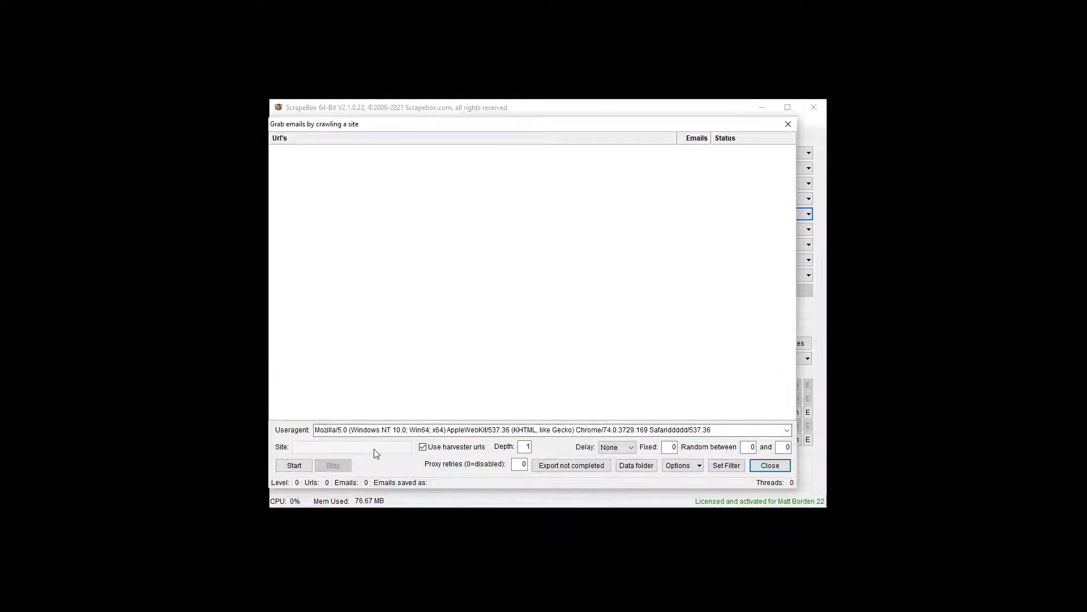
- Crawl the 100 harvested URLs for emails and enable saving URLs with emails
{"action": "left_click", "coordinate": [294, 465]}
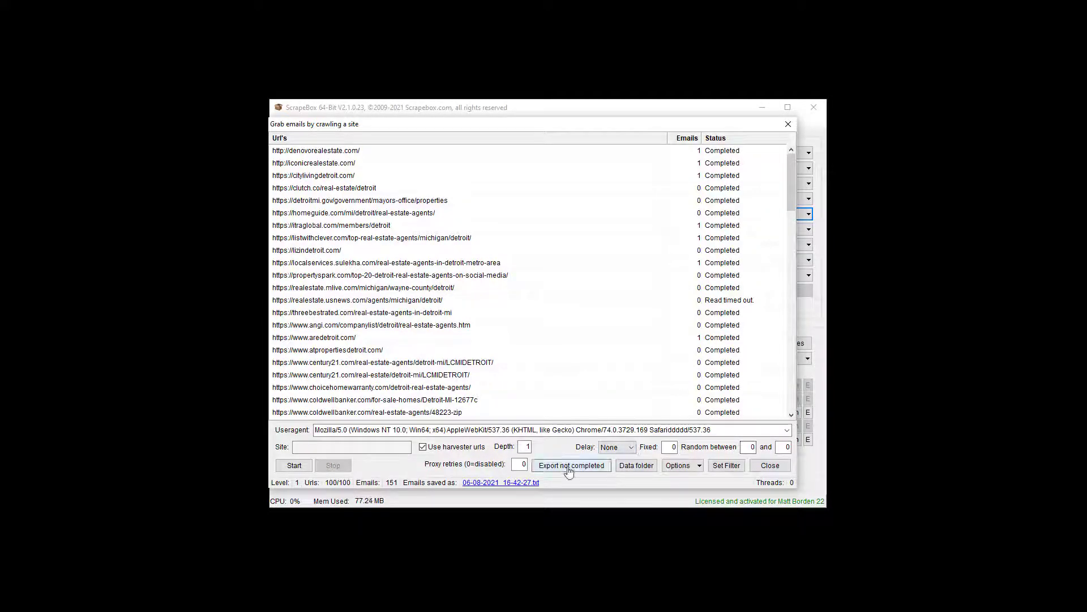
{"action": "left_click", "coordinate": [682, 465]}
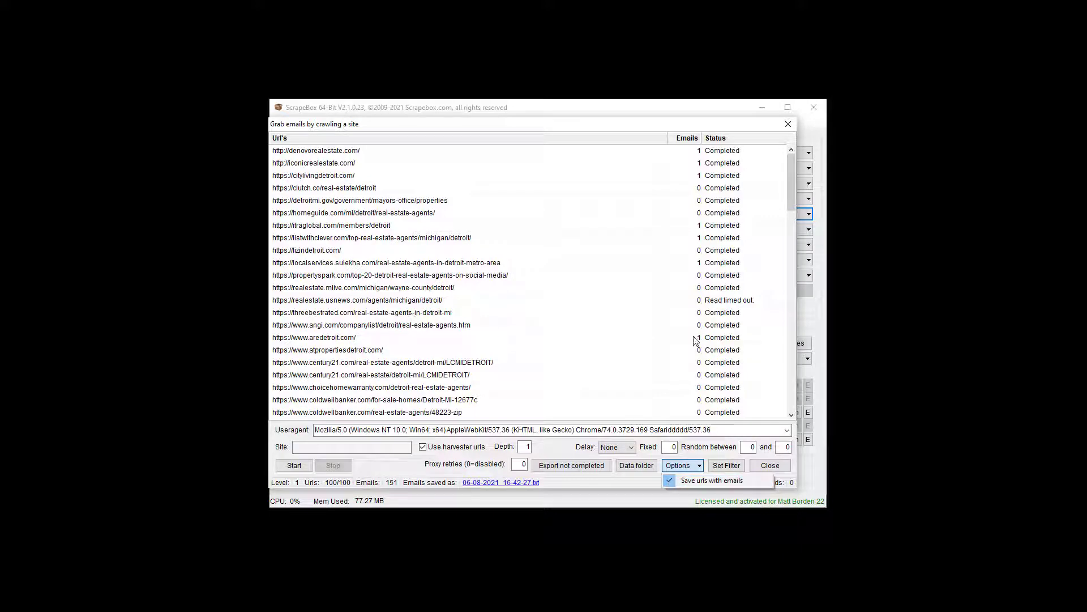
{"action": "left_click", "coordinate": [736, 466]}
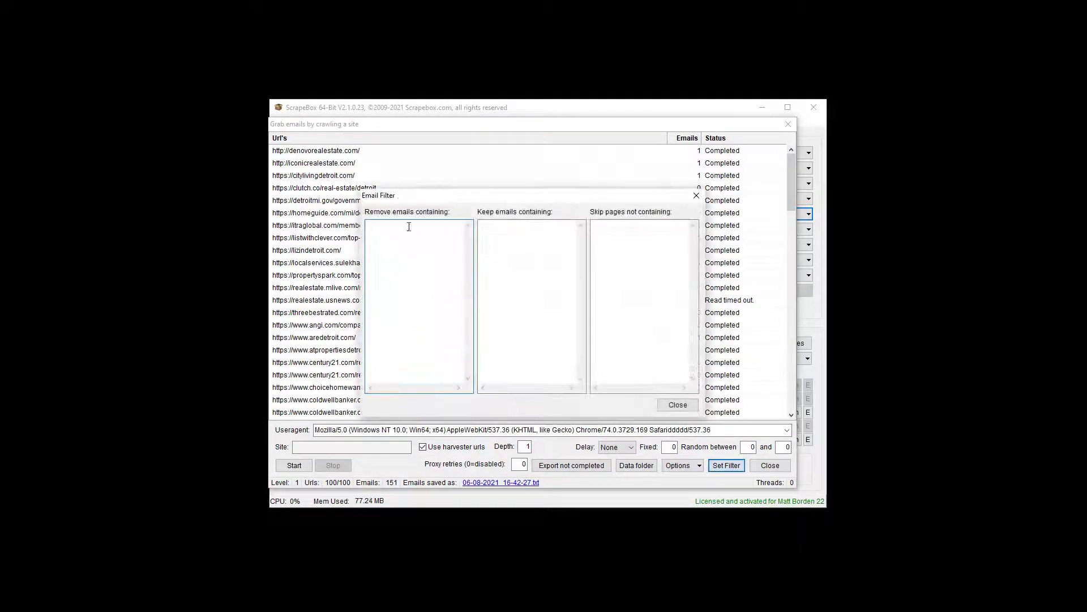
{"action": "left_click", "coordinate": [677, 405]}
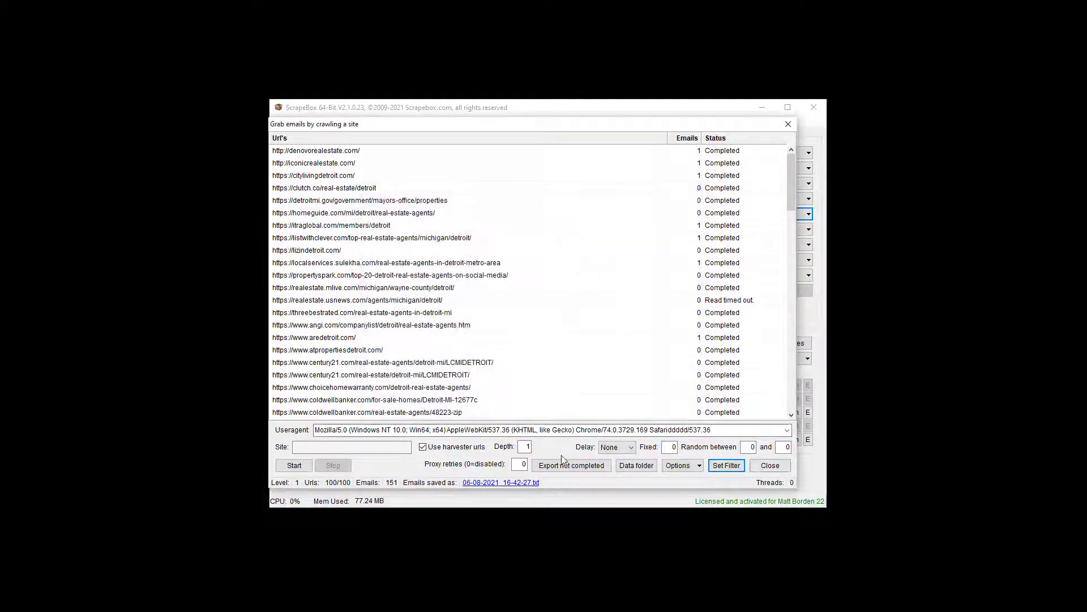
{"action": "left_click", "coordinate": [520, 464]}
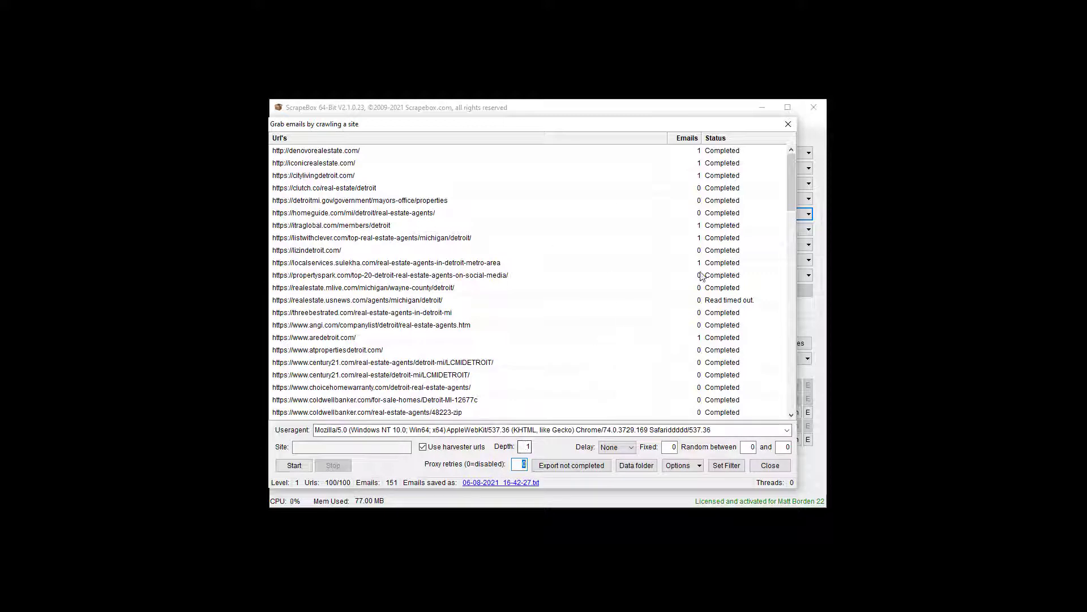
{"action": "left_click", "coordinate": [626, 470]}
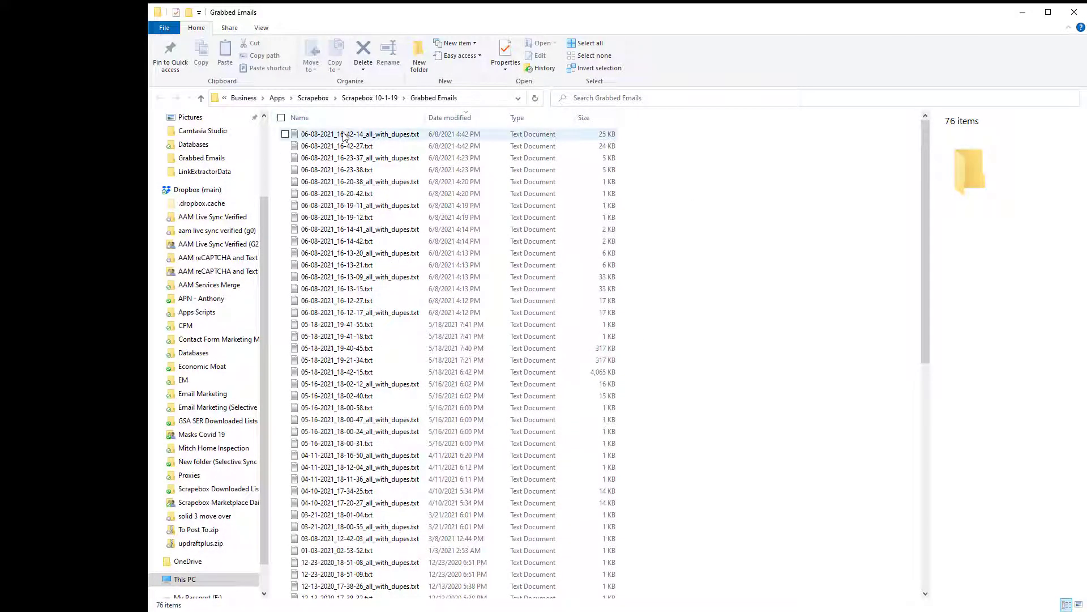
{"action": "double_click", "coordinate": [342, 146]}
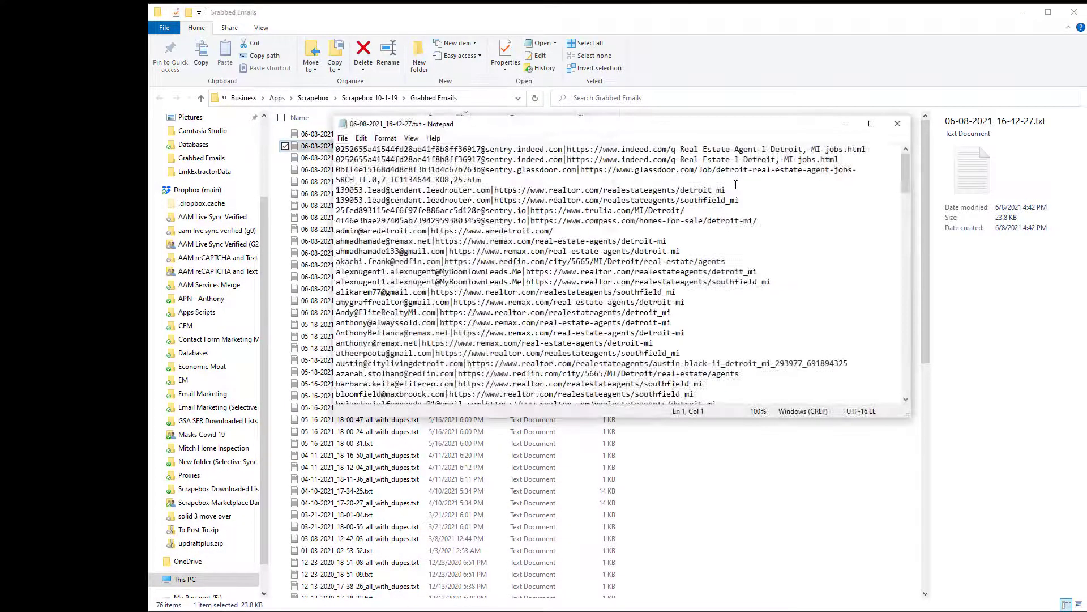
{"action": "scroll", "coordinate": [606, 188], "scroll_direction": "down", "scroll_amount": 15}
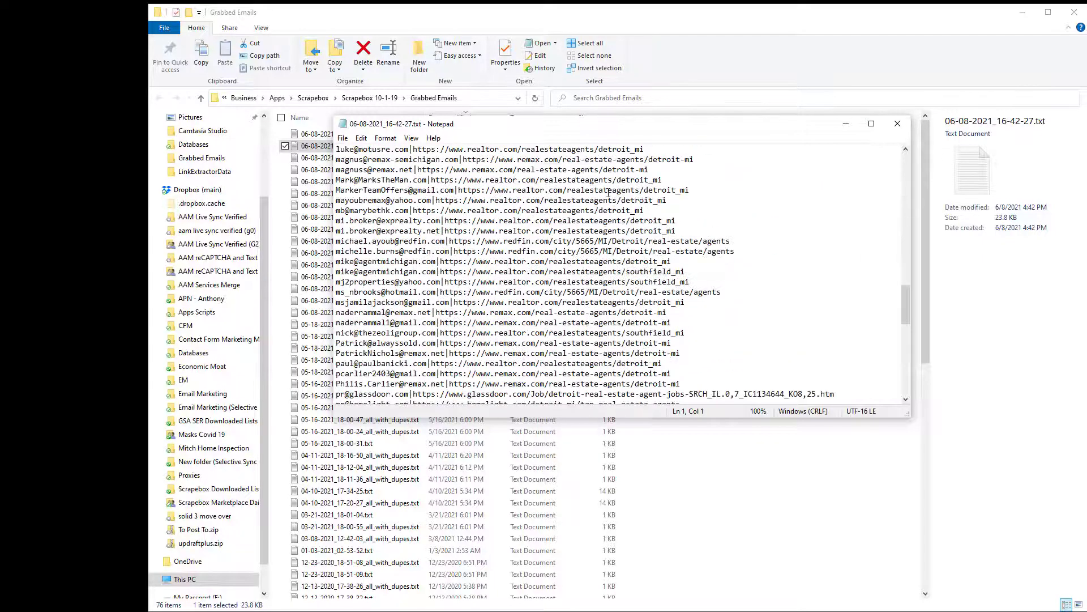
{"action": "scroll", "coordinate": [609, 195], "scroll_direction": "down", "scroll_amount": 10}
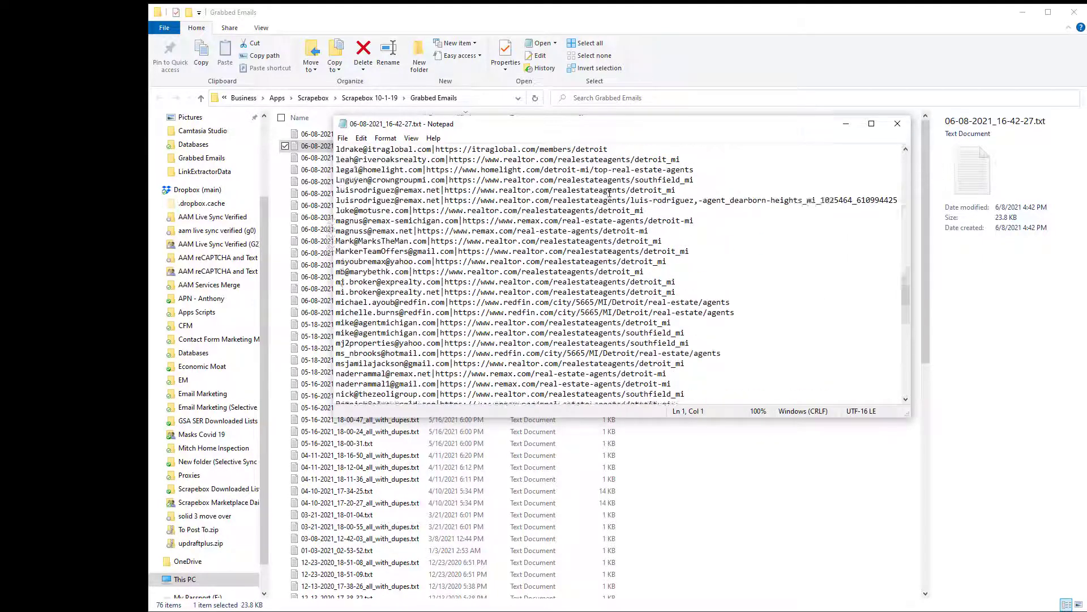
{"action": "left_click", "coordinate": [897, 124]}
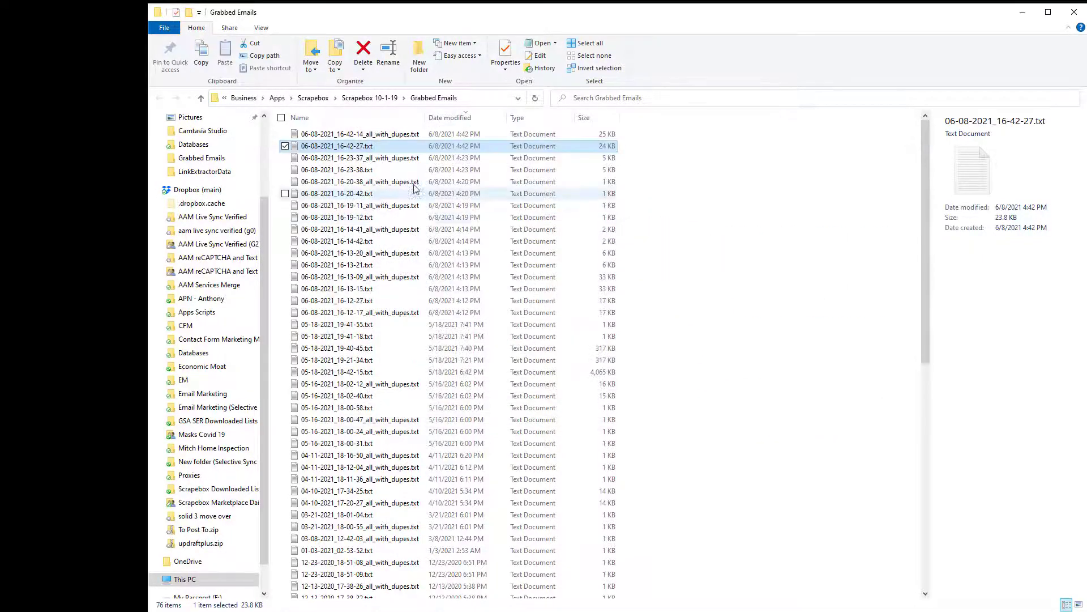
{"action": "double_click", "coordinate": [360, 136]}
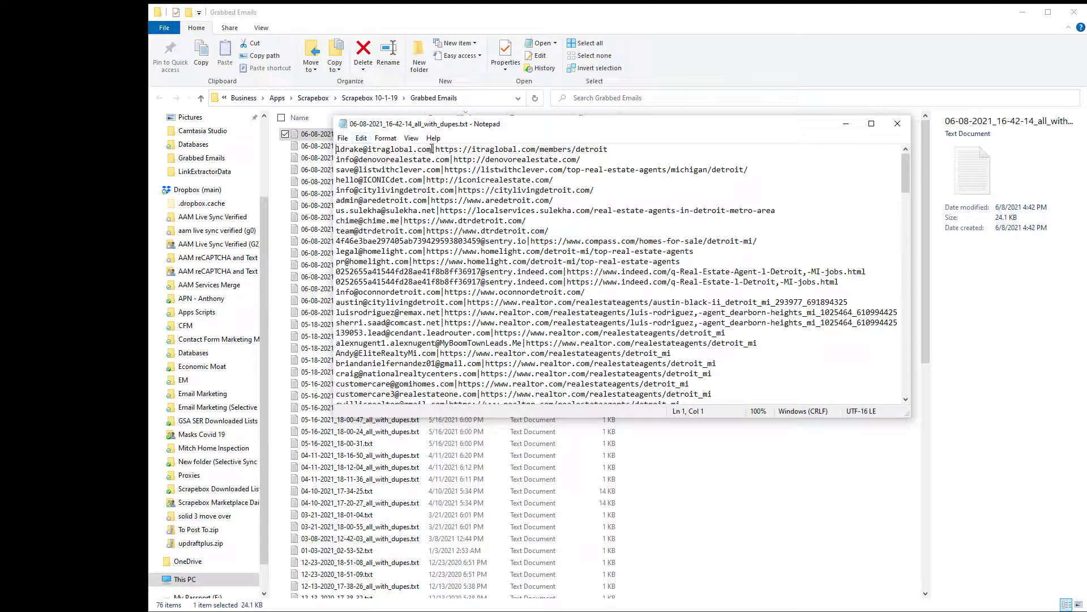
{"action": "left_click_drag", "start_coordinate": [432, 148], "coordinate": [337, 149]}
{"action": "left_click_drag", "start_coordinate": [615, 148], "coordinate": [439, 149]}
{"action": "scroll", "coordinate": [436, 148], "scroll_direction": "down", "scroll_amount": 15}
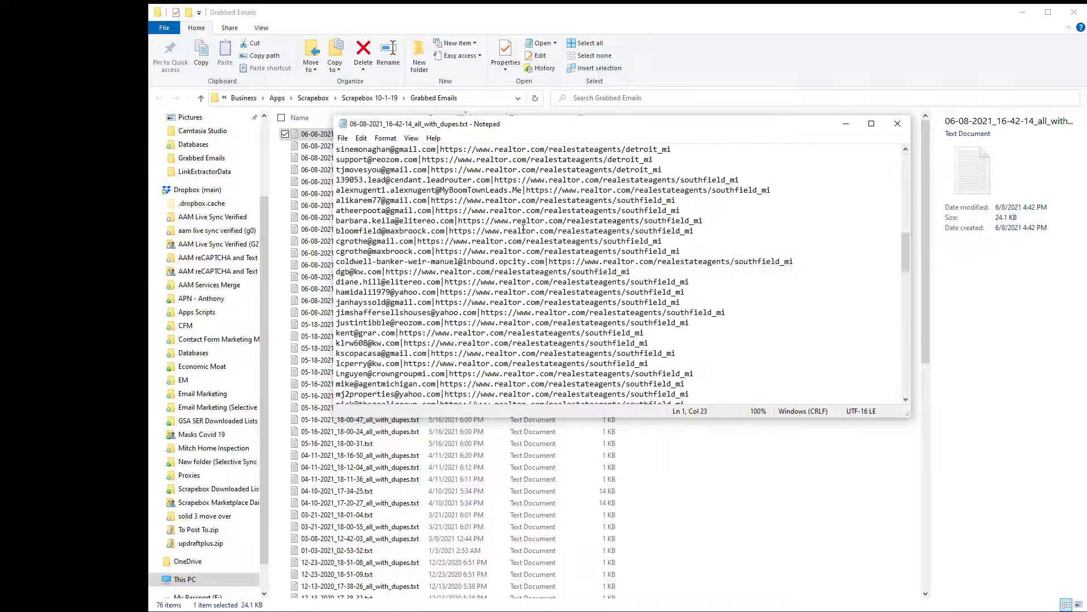
{"action": "left_click", "coordinate": [897, 125]}
- Close the Grabbed Emails folder and toggle saving source URLs with the emails
{"action": "left_click", "coordinate": [1079, 16]}
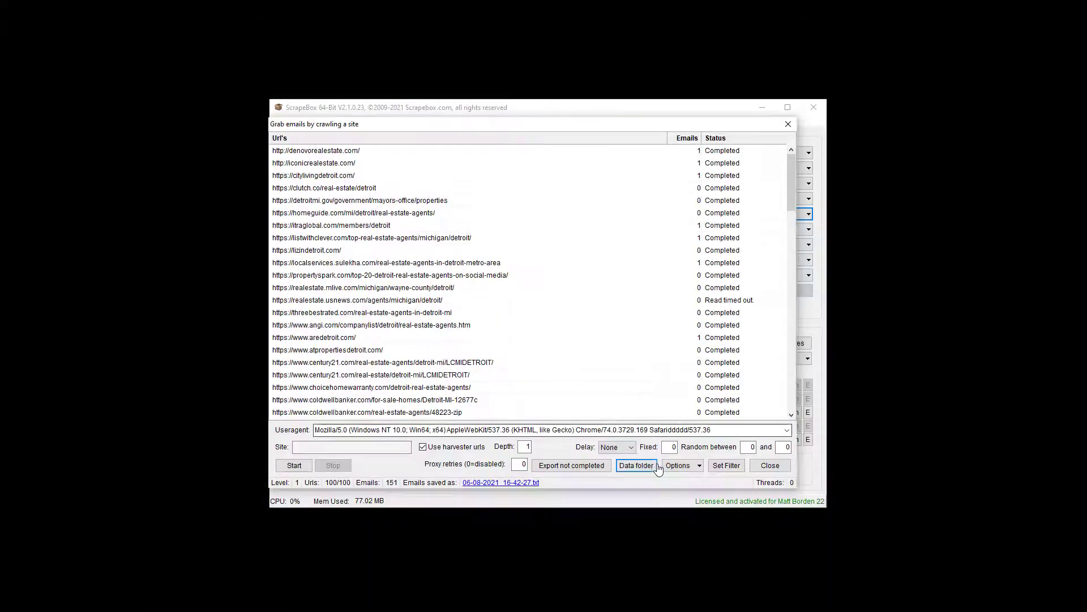
{"action": "left_click", "coordinate": [681, 466]}
{"action": "left_click", "coordinate": [690, 481]}
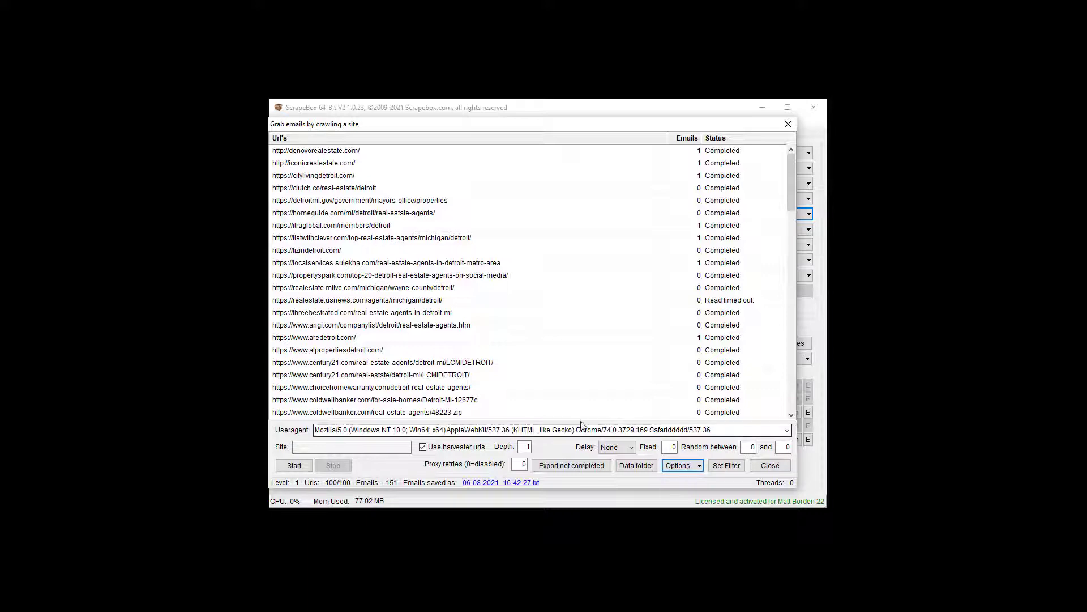
- Change the crawler's Depth value from 1 to 2
{"action": "double_click", "coordinate": [526, 447]}
{"action": "scroll", "coordinate": [343, 347], "scroll_direction": "down", "scroll_amount": 9}
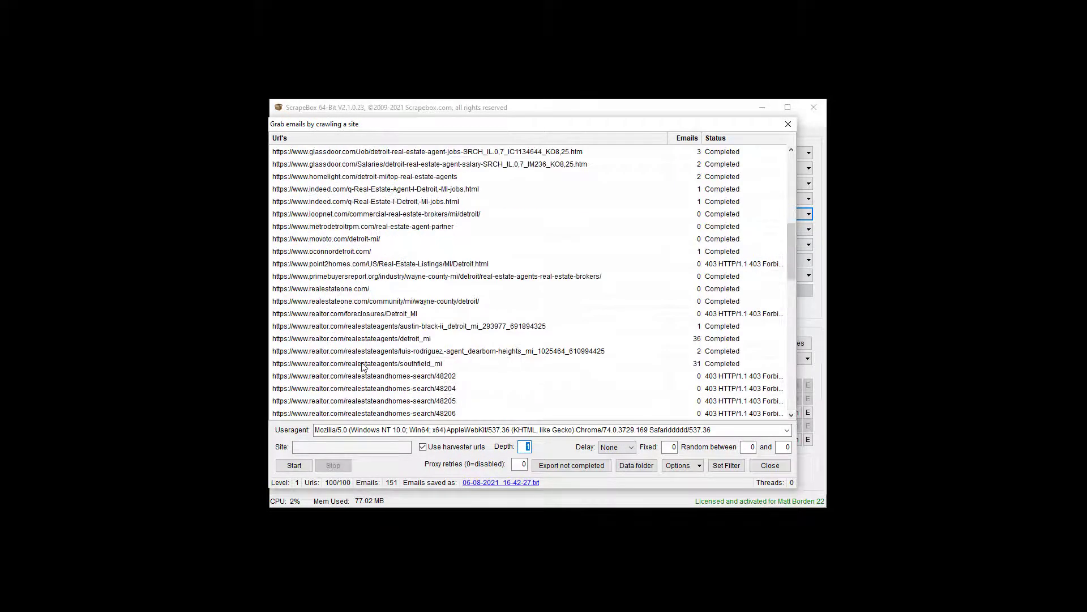
{"action": "type", "text": "2"}
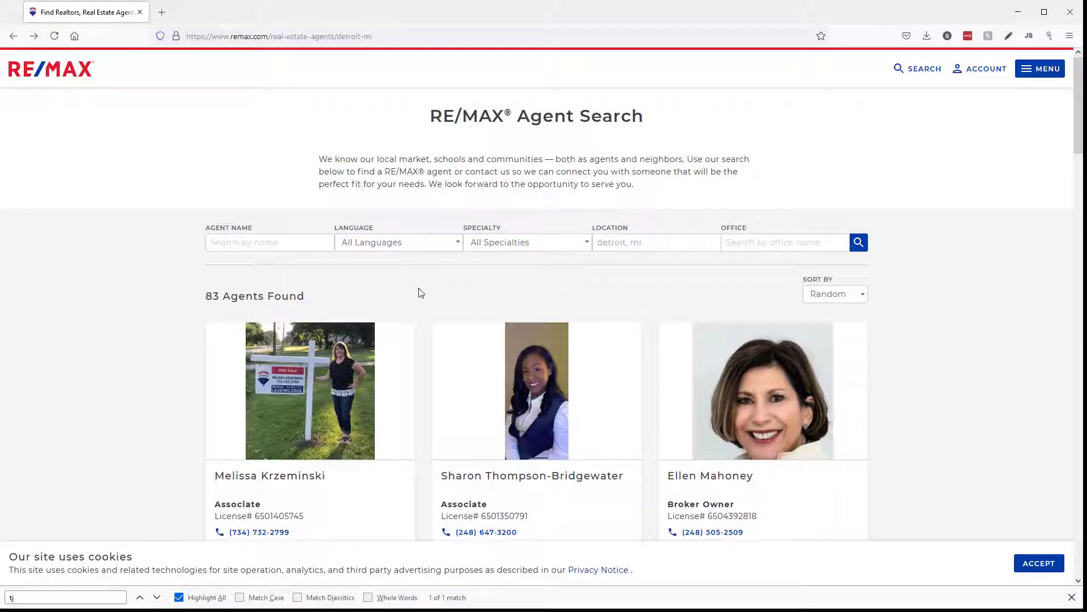
- Browse the RE/MAX Detroit agents list, view the first agent's profile, then minimize Firefox
{"action": "scroll", "coordinate": [421, 293], "scroll_direction": "down", "scroll_amount": 20}
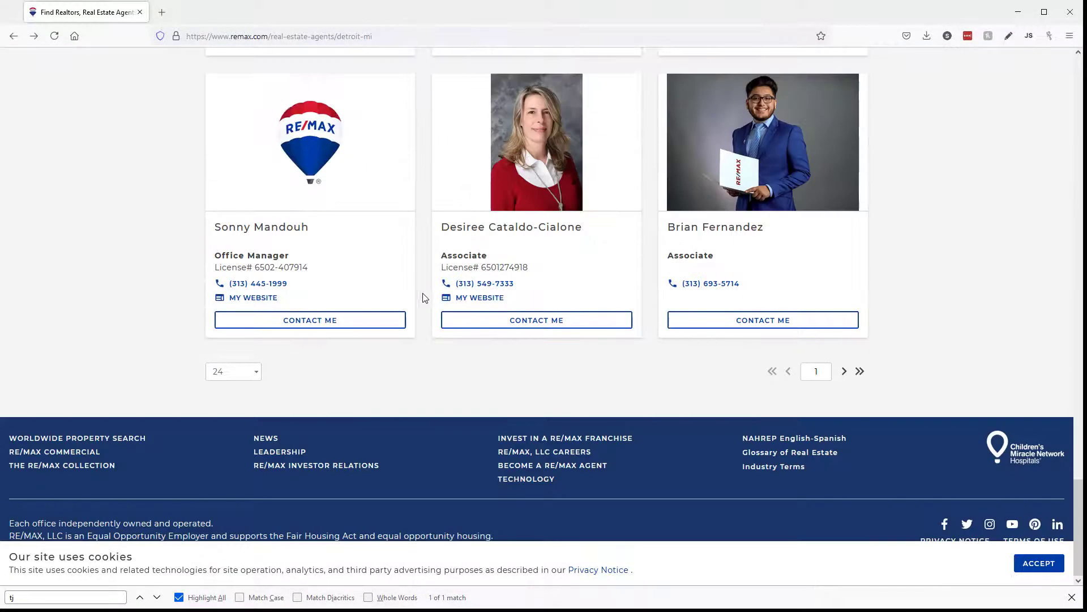
{"action": "scroll", "coordinate": [422, 297], "scroll_direction": "up", "scroll_amount": 20}
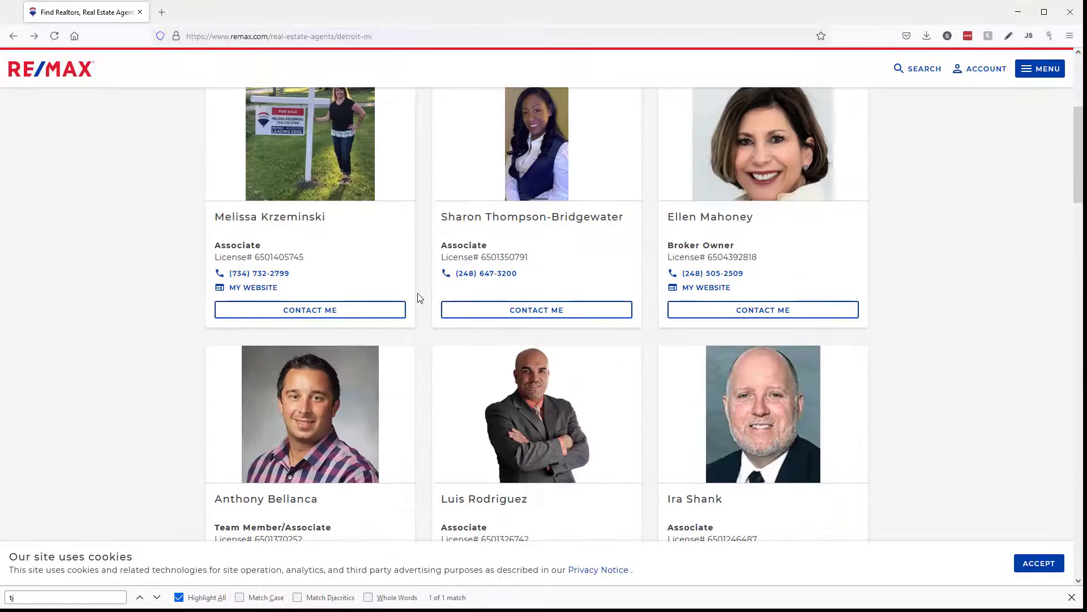
{"action": "scroll", "coordinate": [419, 296], "scroll_direction": "up", "scroll_amount": 5}
{"action": "scroll", "coordinate": [418, 296], "scroll_direction": "down", "scroll_amount": 6}
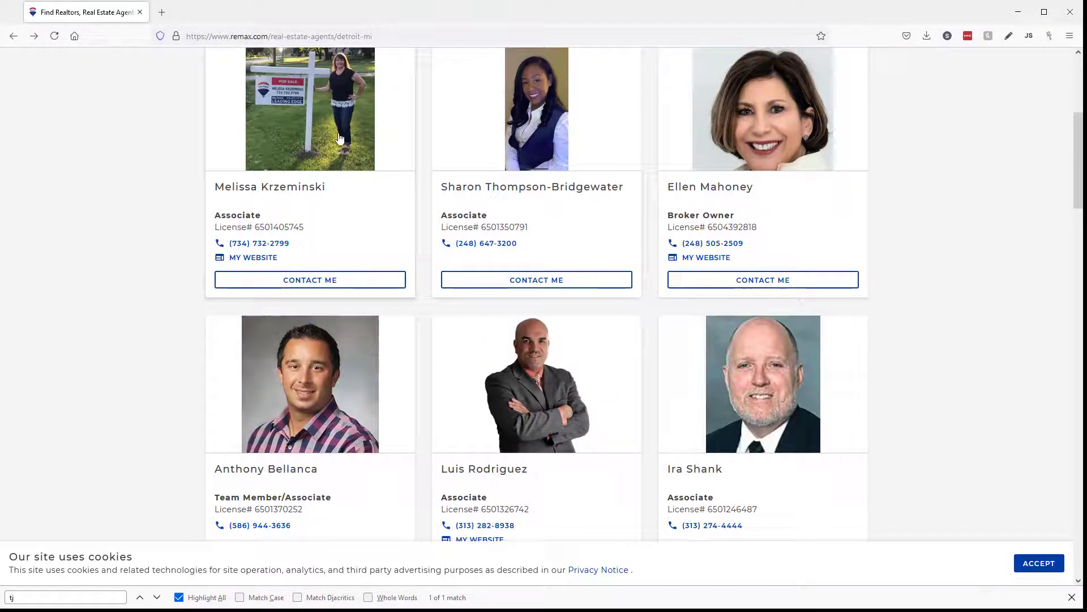
{"action": "scroll", "coordinate": [339, 158], "scroll_direction": "up", "scroll_amount": 2}
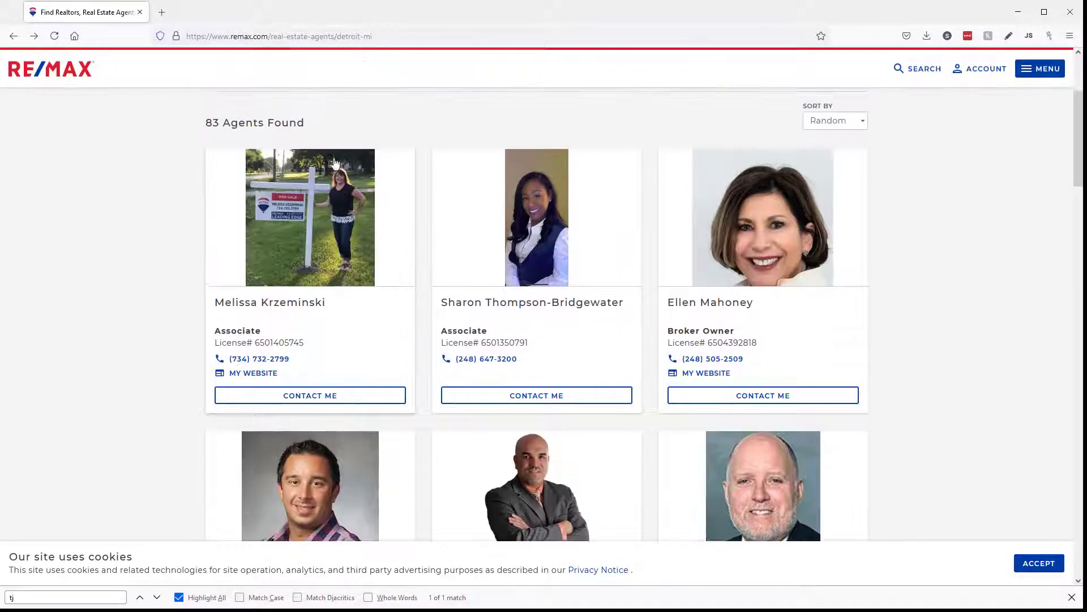
{"action": "left_click", "coordinate": [302, 276]}
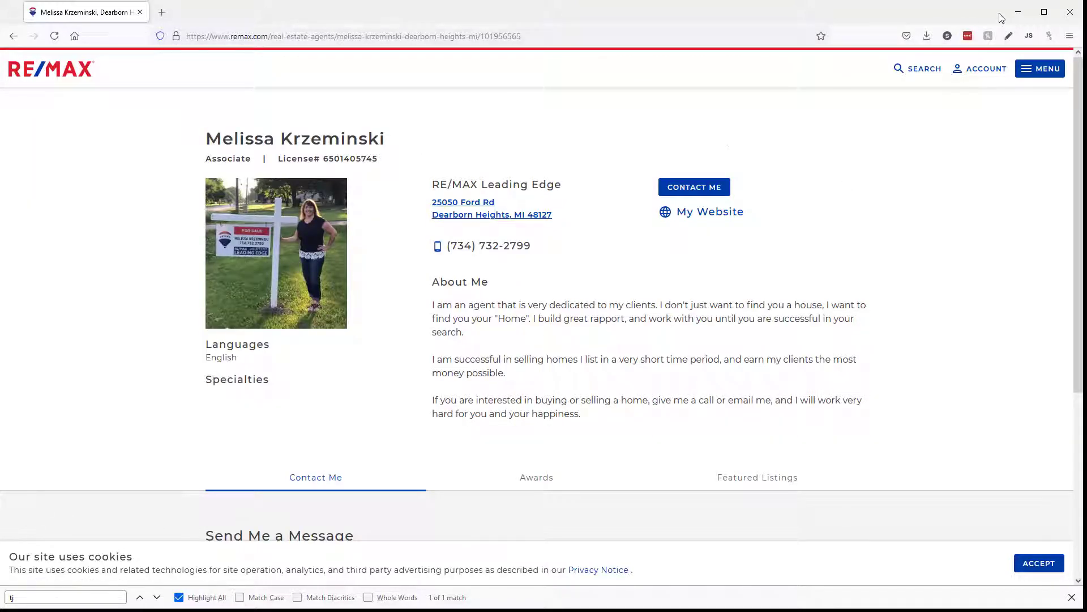
{"action": "left_click", "coordinate": [1018, 12]}
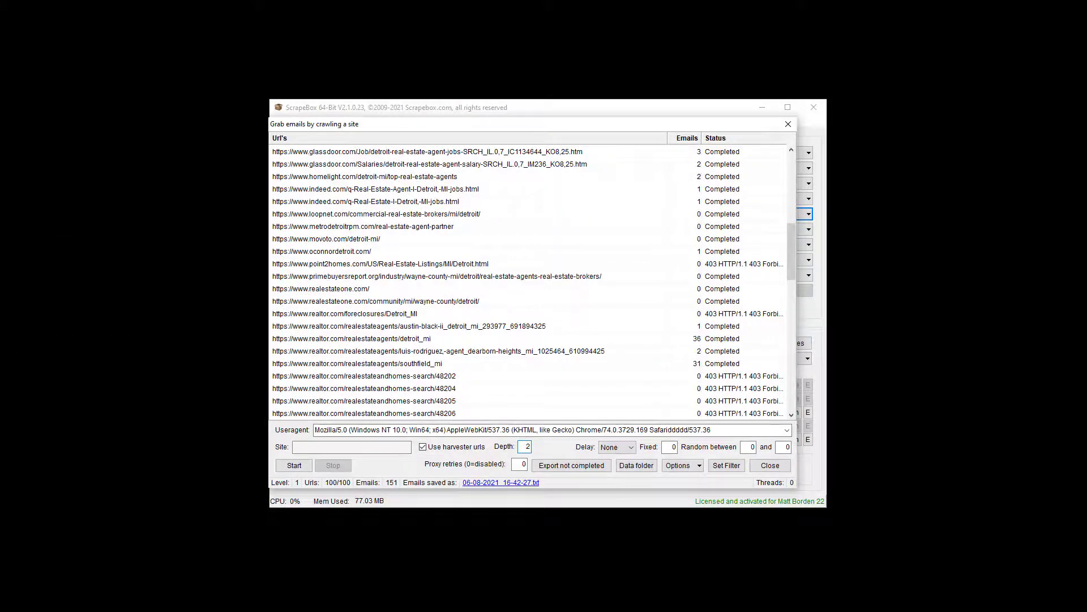
- Return to the Detroit agents list, view another agent's profile, and get directions to their office
{"action": "key", "text": "alt+Tab"}
{"action": "left_click", "coordinate": [13, 36]}
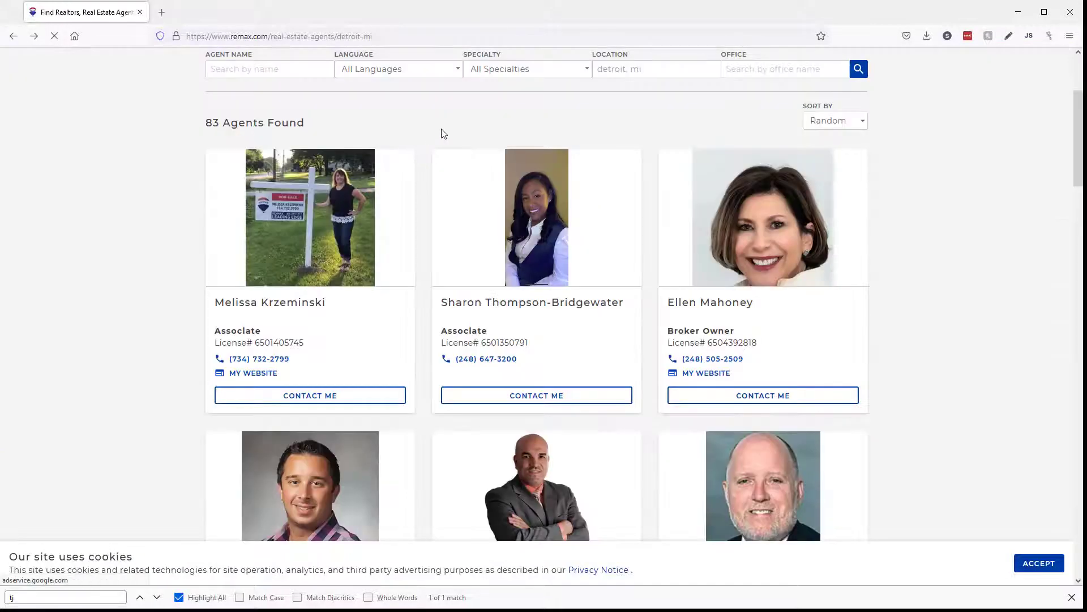
{"action": "scroll", "coordinate": [461, 190], "scroll_direction": "down", "scroll_amount": 15}
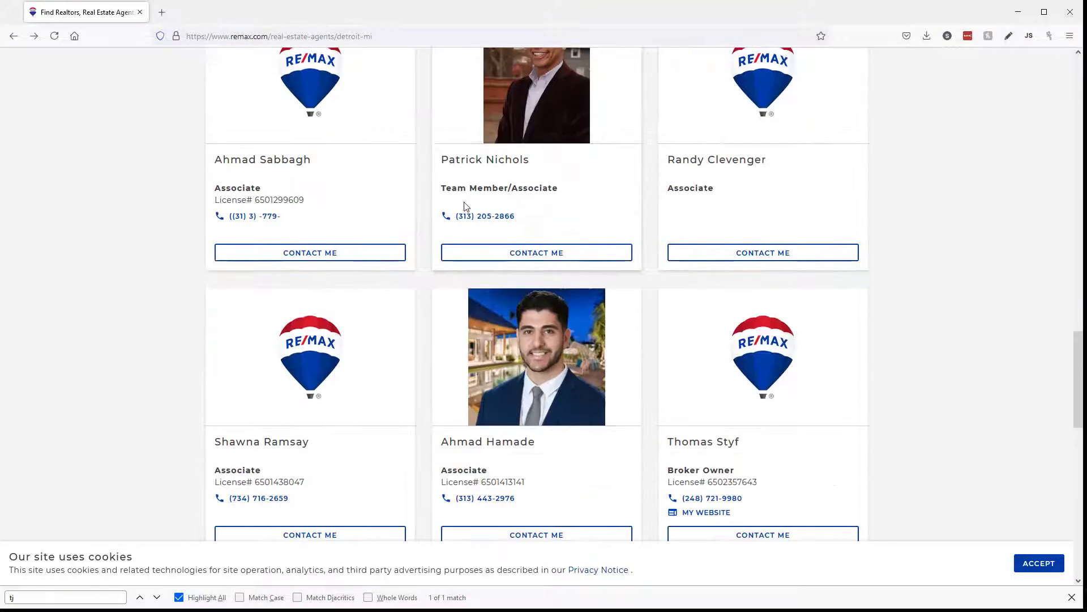
{"action": "scroll", "coordinate": [464, 206], "scroll_direction": "up", "scroll_amount": 15}
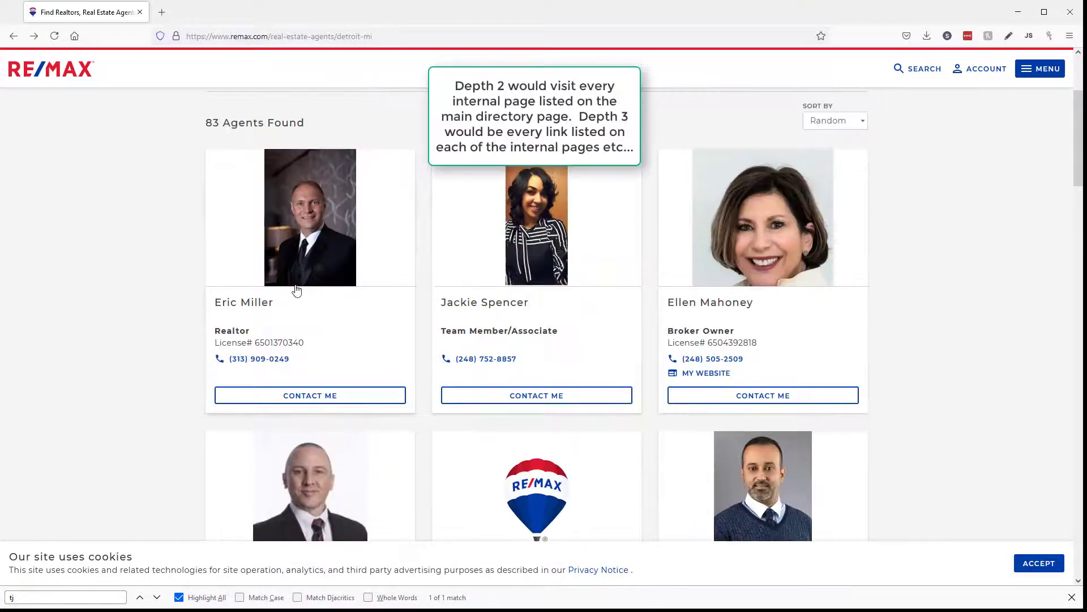
{"action": "left_click", "coordinate": [296, 290]}
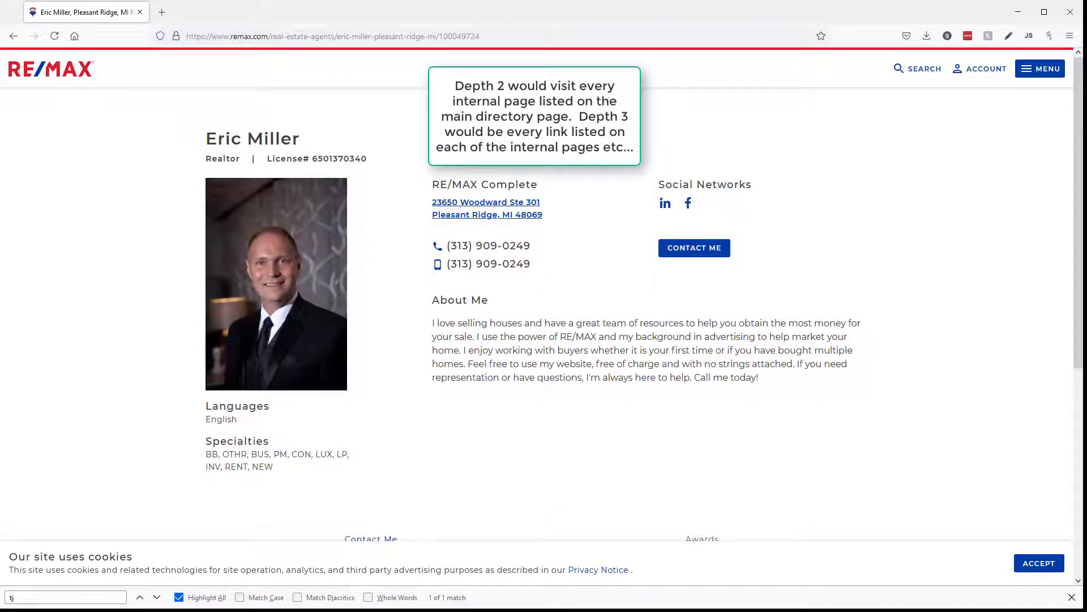
{"action": "left_click", "coordinate": [504, 204]}
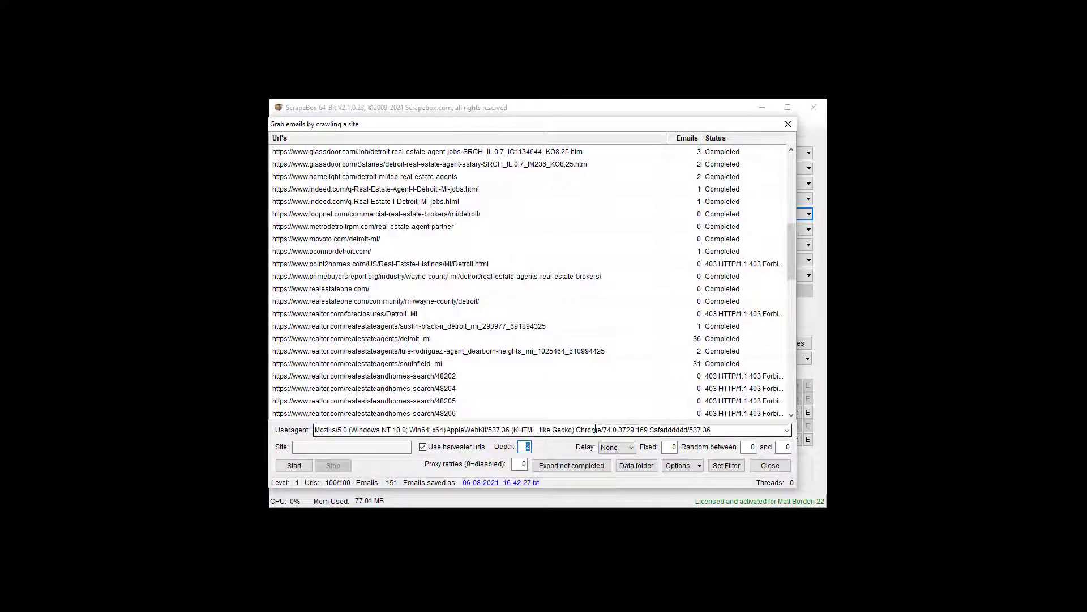
- Enter 20 in the Depth field and close the Grab emails by crawling a site window
{"action": "type", "text": "20"}
{"action": "left_click", "coordinate": [520, 464]}
{"action": "left_click", "coordinate": [770, 465]}
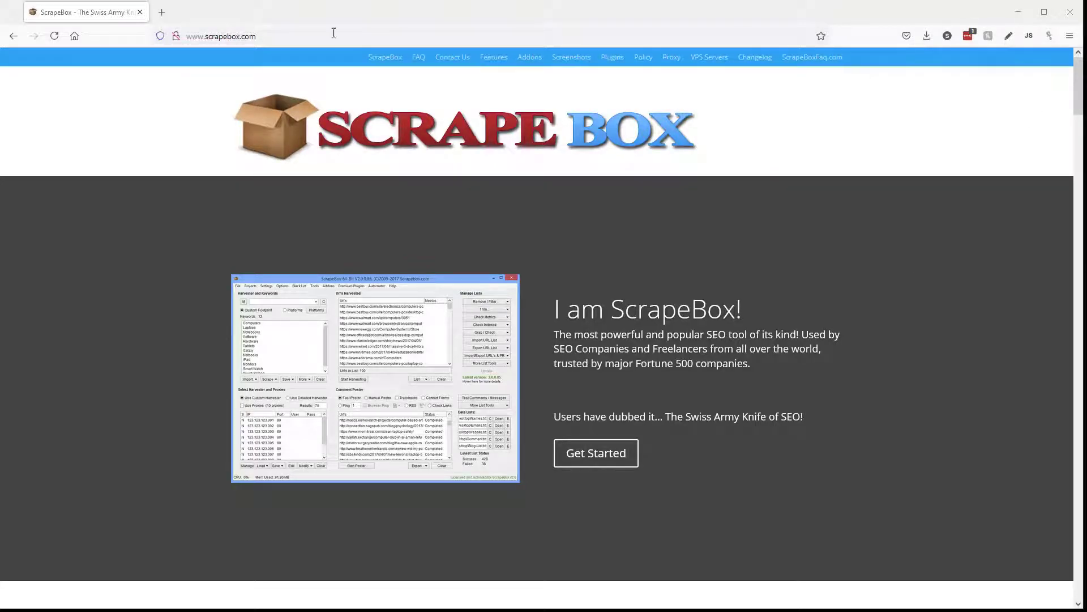
- Scroll the scrapebox.com homepage down to the Add to Cart section and v2 release notes
{"action": "scroll", "coordinate": [492, 221], "scroll_direction": "down", "scroll_amount": 20}
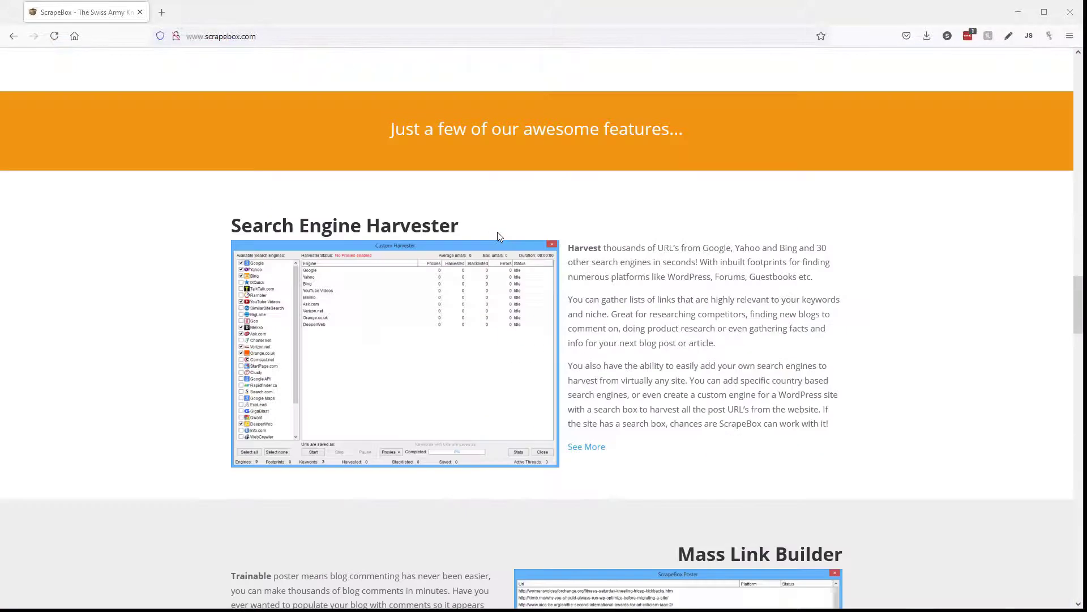
{"action": "scroll", "coordinate": [502, 233], "scroll_direction": "down", "scroll_amount": 12}
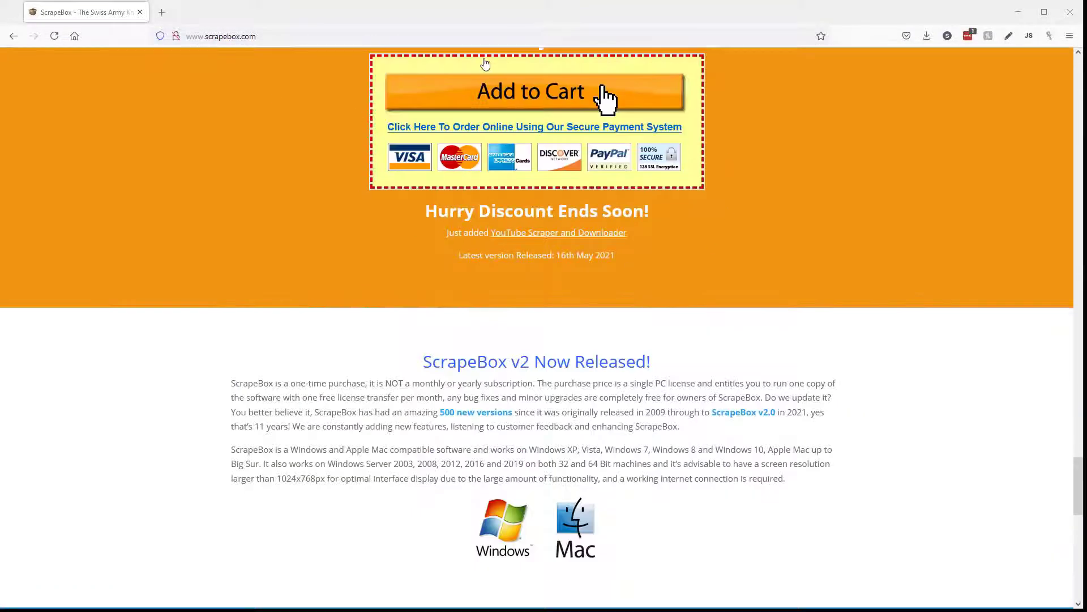